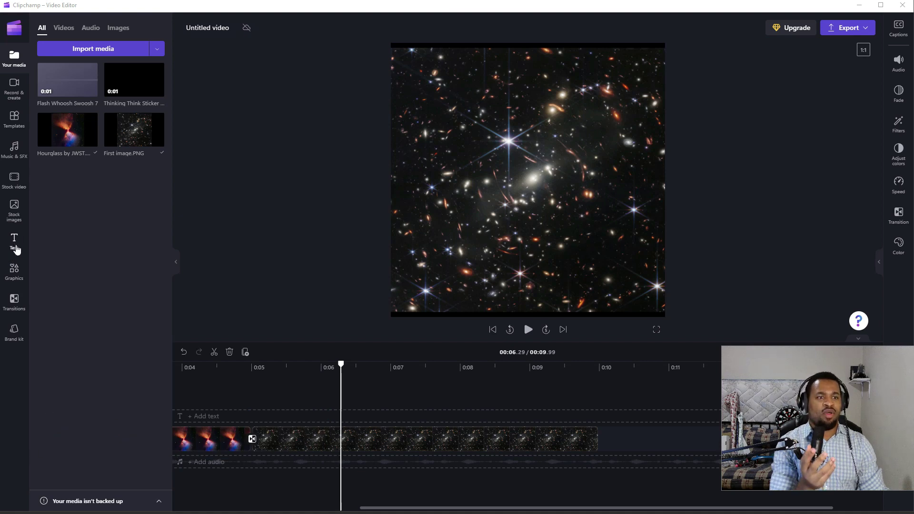
# Scroll through the Title, Two Line, Caption, Special and Intro/Outro text templates in the Text library
pyautogui.click(17, 248)
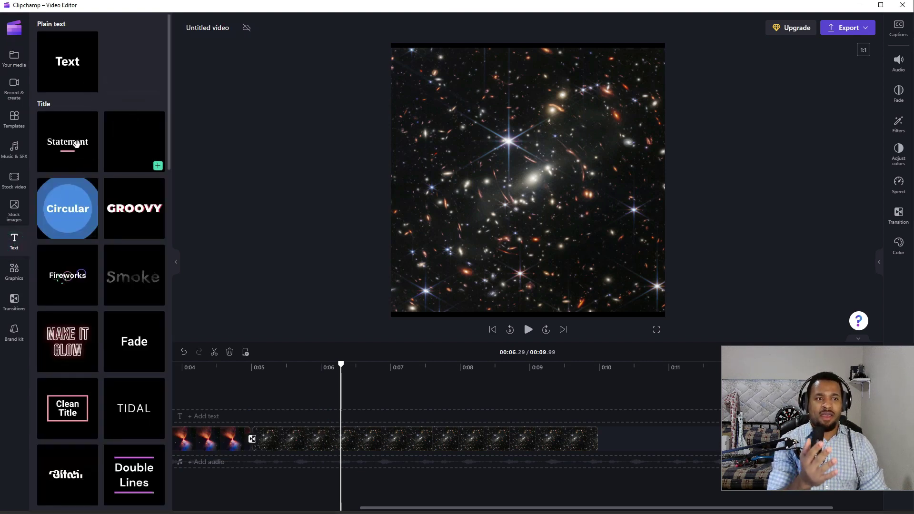
pyautogui.scroll(-5, 112, 242)
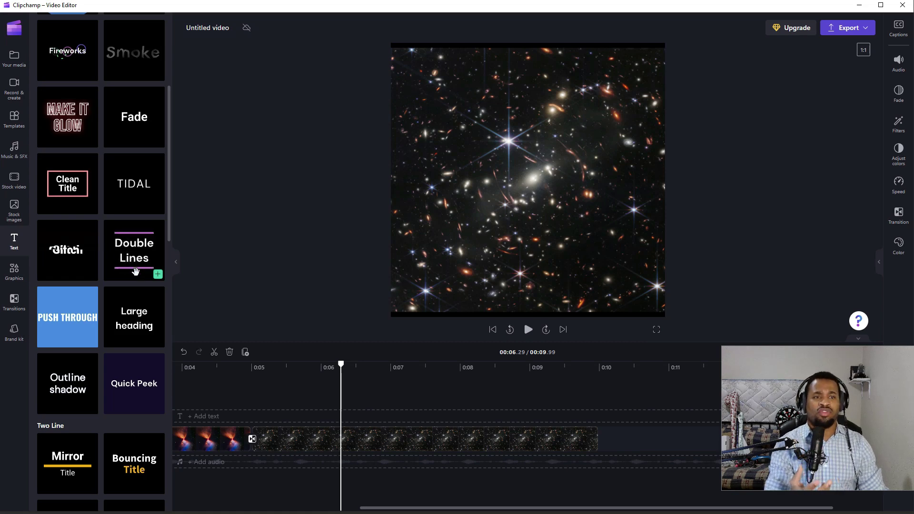
pyautogui.scroll(-8, 95, 305)
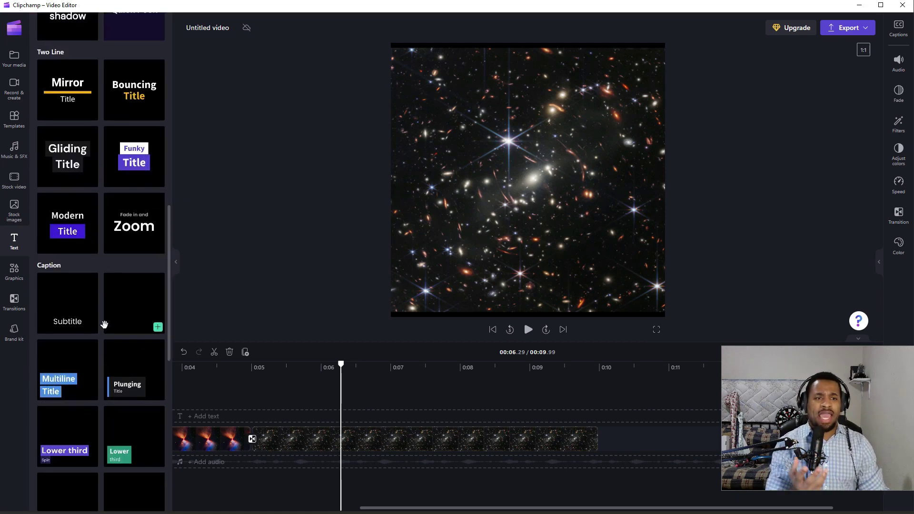
pyautogui.scroll(-9, 107, 324)
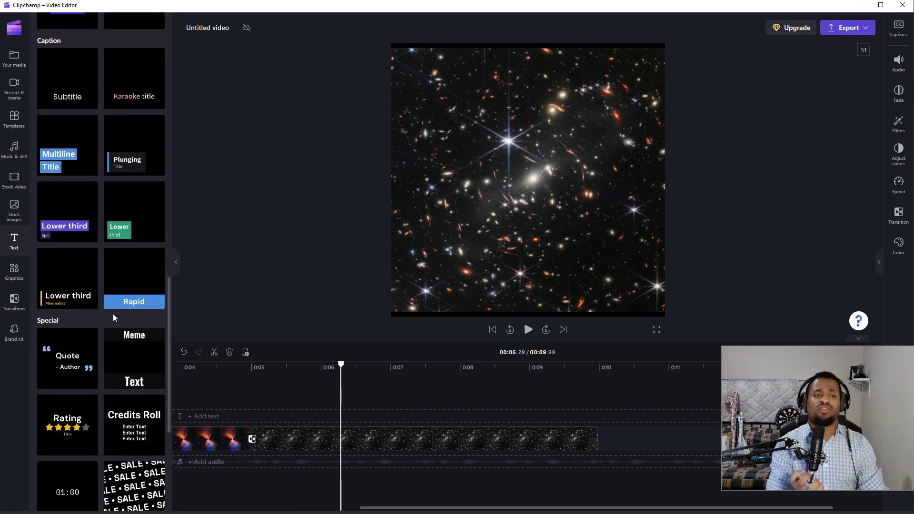
pyautogui.scroll(-1, 113, 314)
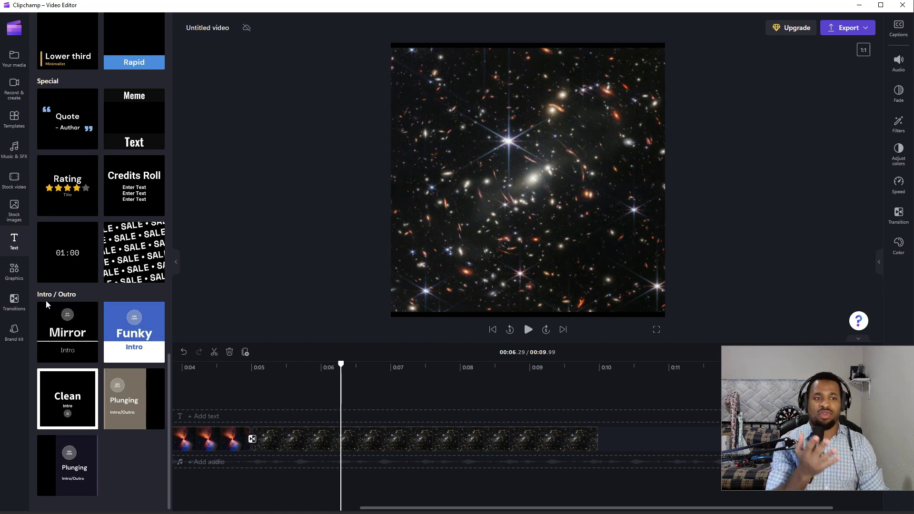
pyautogui.scroll(3, 72, 301)
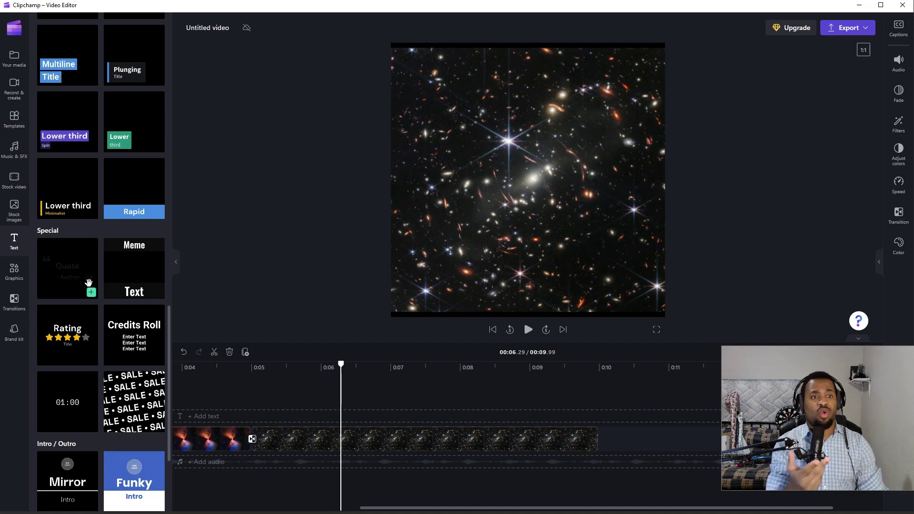
pyautogui.scroll(2, 105, 214)
pyautogui.scroll(4, 106, 214)
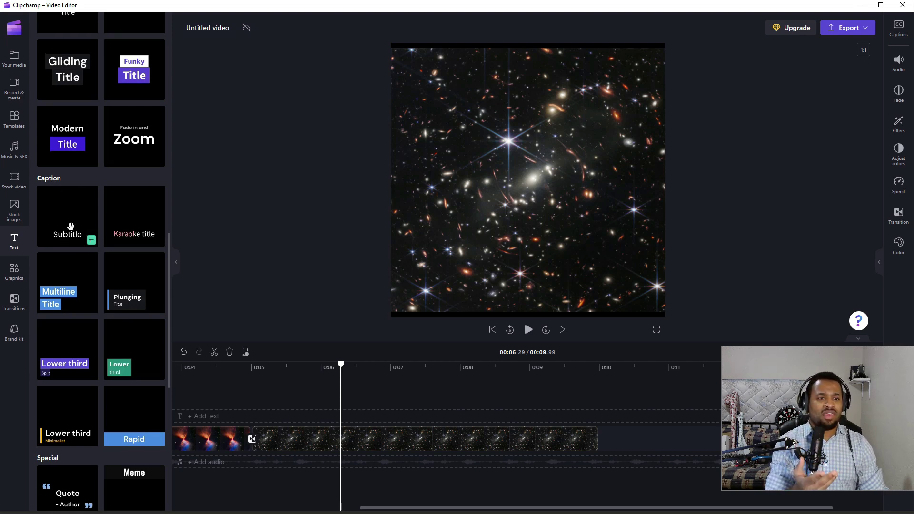
pyautogui.scroll(6, 69, 228)
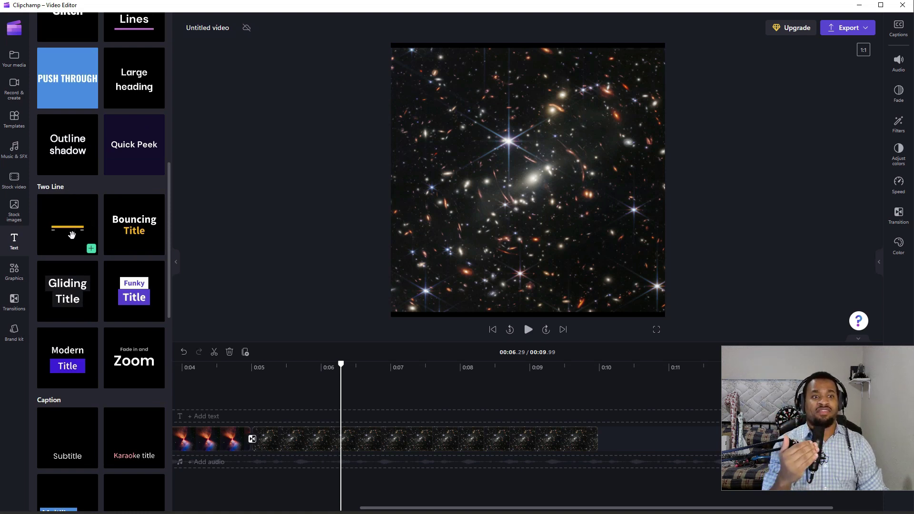
pyautogui.scroll(1, 75, 233)
pyautogui.scroll(12, 77, 232)
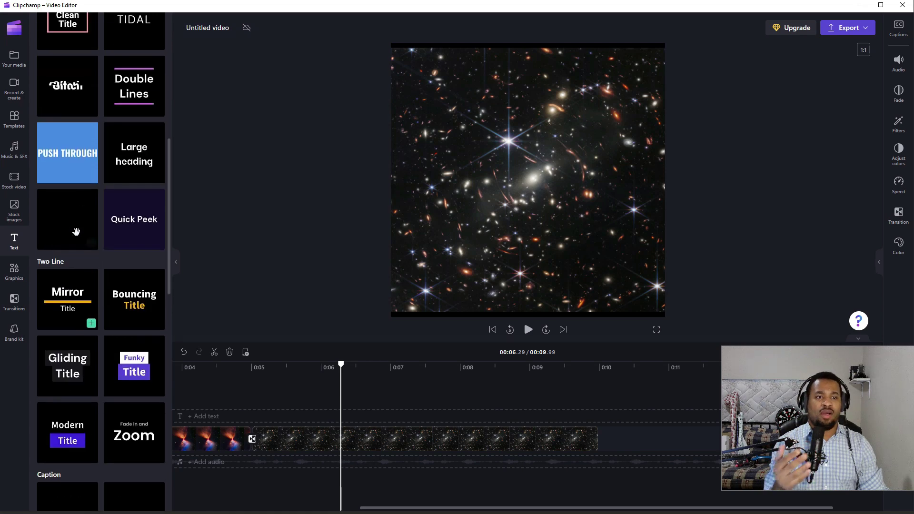
pyautogui.scroll(3, 76, 232)
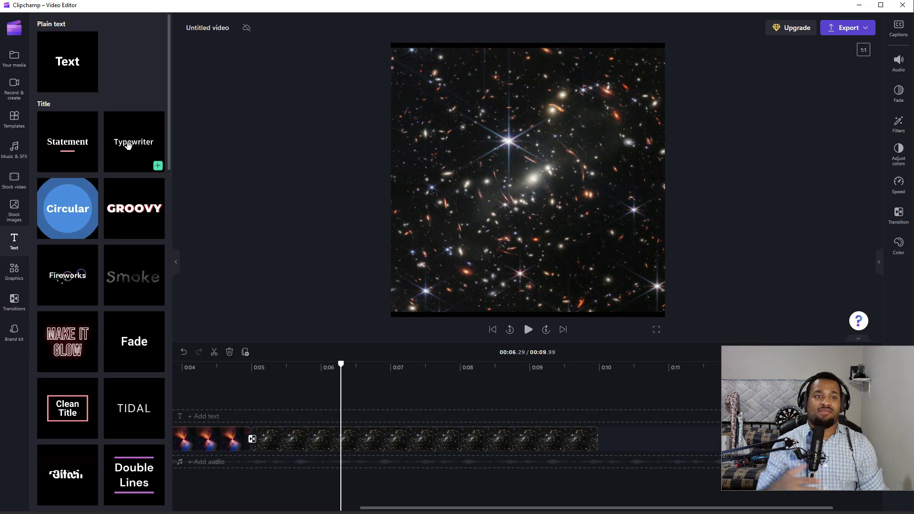
# Place the Typewriter title at the timeline start, preview it at 0:01 and show its text settings
pyautogui.moveTo(128, 145); pyautogui.dragTo(210, 412)
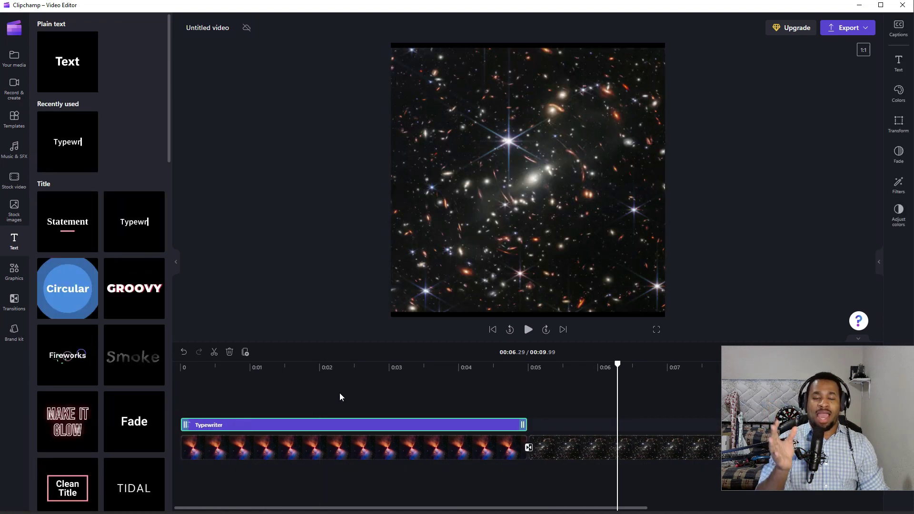
pyautogui.click(256, 367)
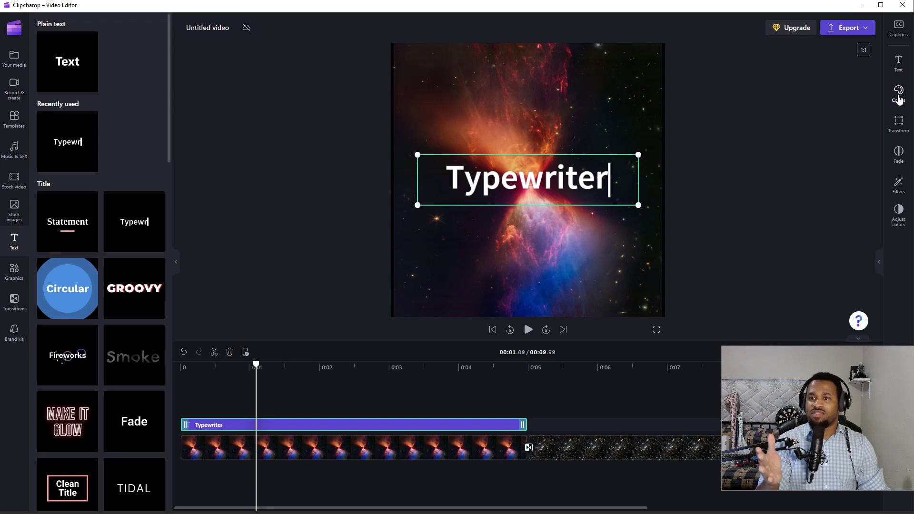
pyautogui.click(899, 63)
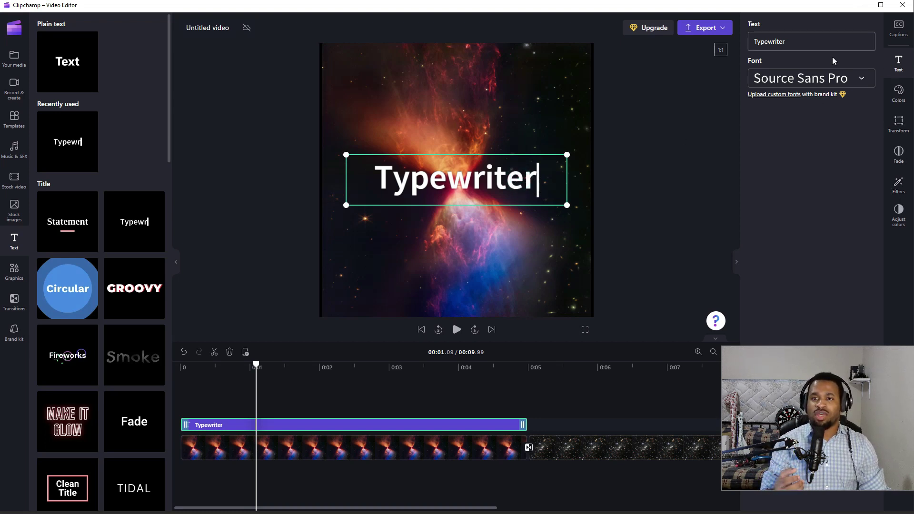
# Replace the title wording 'Typewriter' with 'Hourglass'
pyautogui.click(775, 41)
pyautogui.click(797, 44)
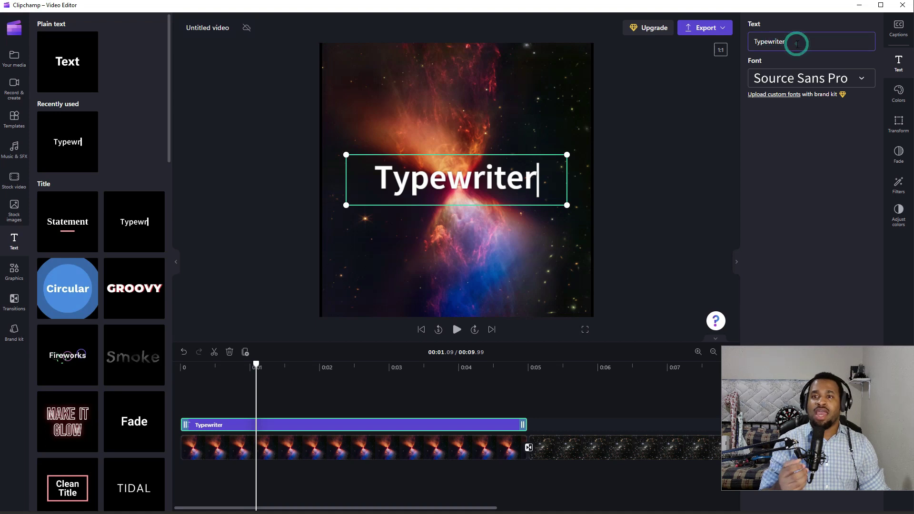
pyautogui.moveTo(797, 43); pyautogui.dragTo(752, 42)
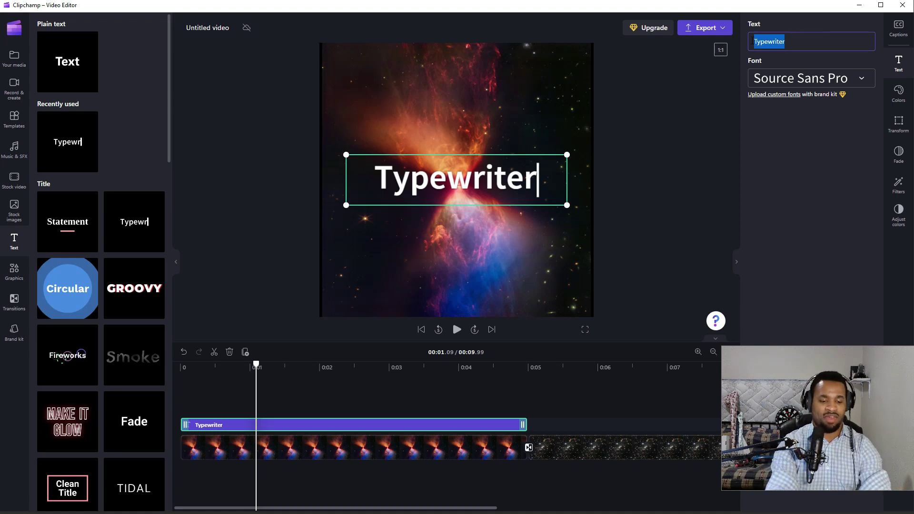
pyautogui.write('Hour')
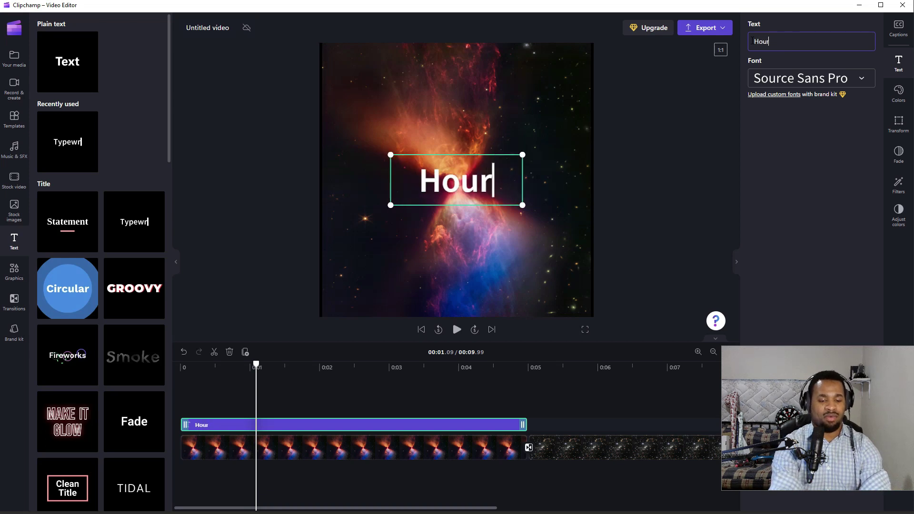
pyautogui.write('glass')
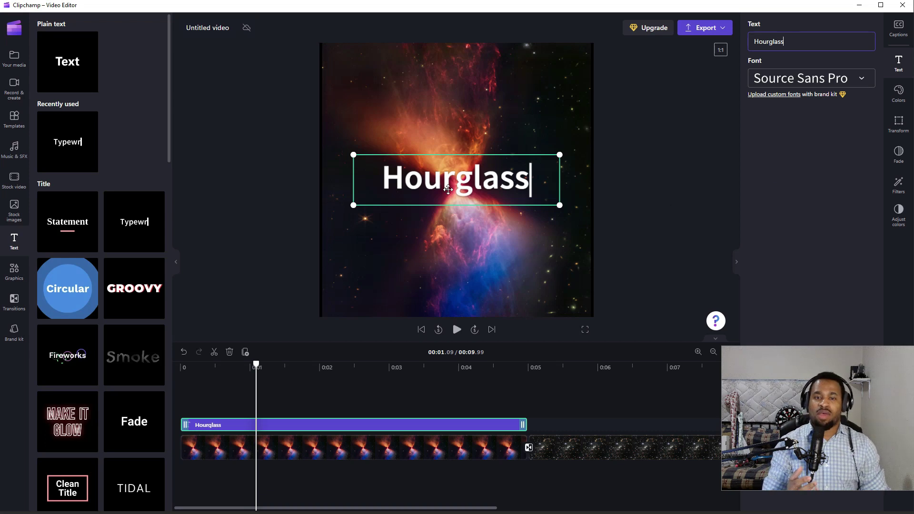
# Keep the Hourglass title centred on the video, then reselect the title clip
pyautogui.moveTo(446, 188); pyautogui.dragTo(449, 183)
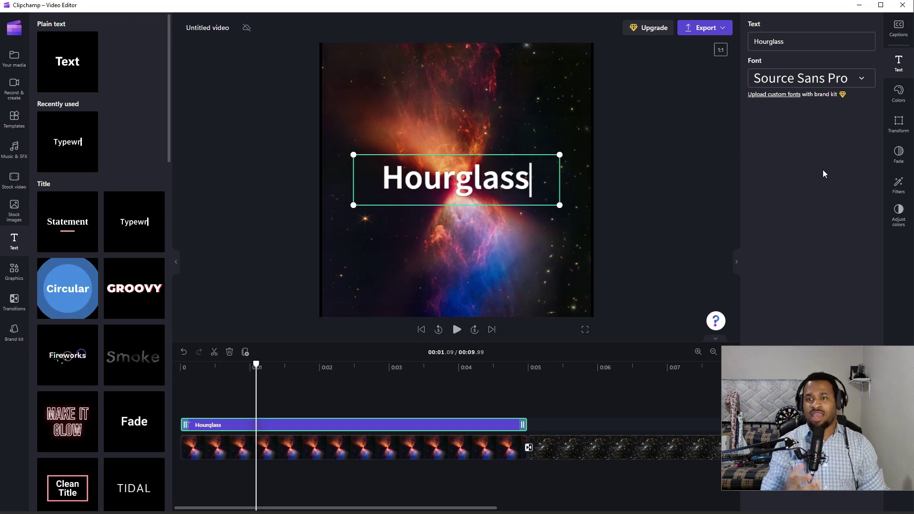
pyautogui.click(822, 184)
pyautogui.click(648, 247)
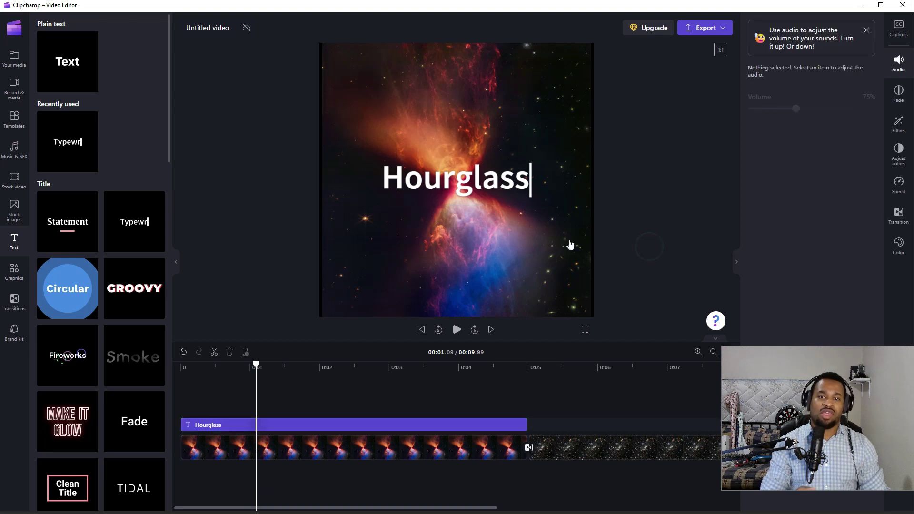
pyautogui.click(462, 188)
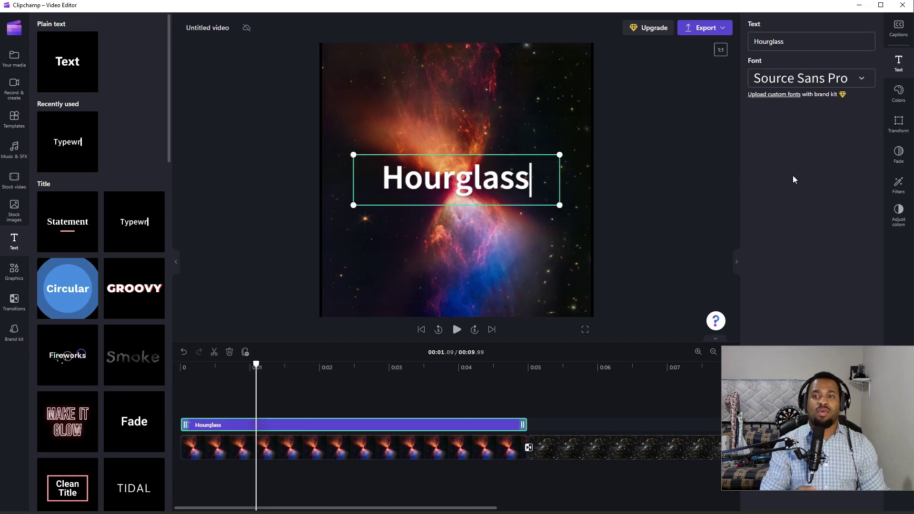
pyautogui.click(898, 92)
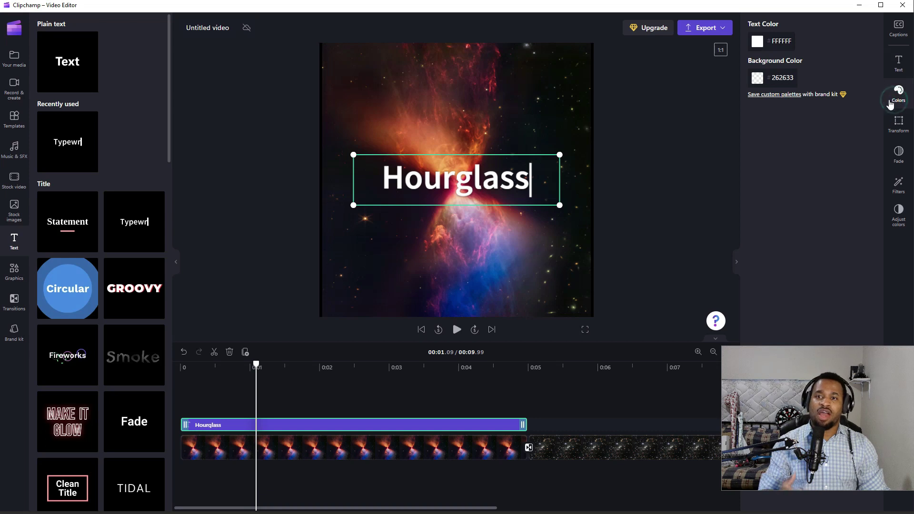
# Look over the text colour swatches, leaving the Hourglass title white (FFFFFF)
pyautogui.click(764, 45)
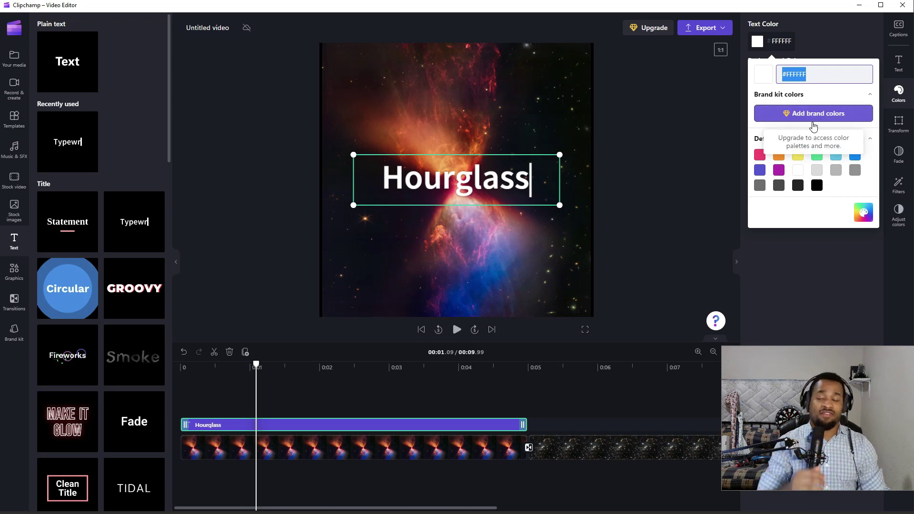
pyautogui.click(902, 128)
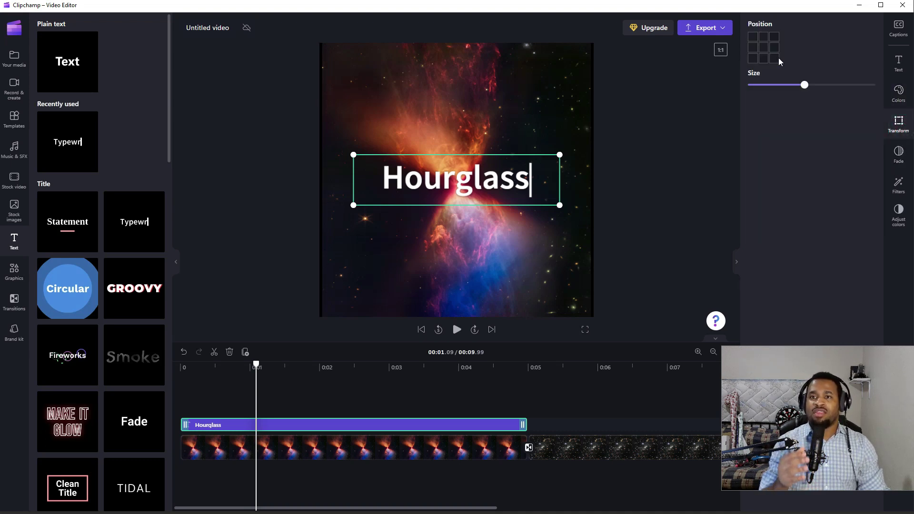
# Nudge the Hourglass title up near the frame centre and enlarge its text box slightly
pyautogui.moveTo(456, 178)
pyautogui.mouseDown()
pyautogui.moveTo(451, 106)
pyautogui.moveTo(471, 98)
pyautogui.moveTo(456, 168)
pyautogui.mouseUp()
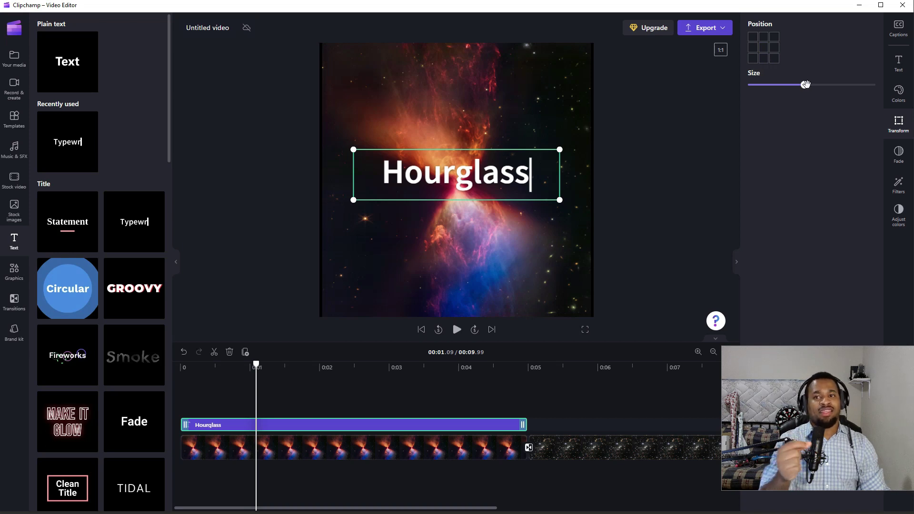
pyautogui.moveTo(805, 85)
pyautogui.mouseDown()
pyautogui.moveTo(831, 85)
pyautogui.moveTo(804, 85)
pyautogui.mouseUp()
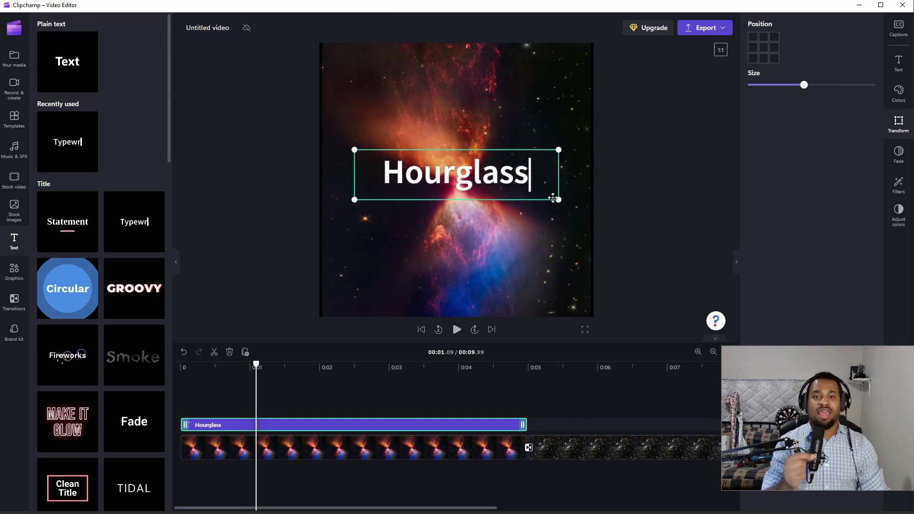
pyautogui.moveTo(559, 199); pyautogui.dragTo(581, 205)
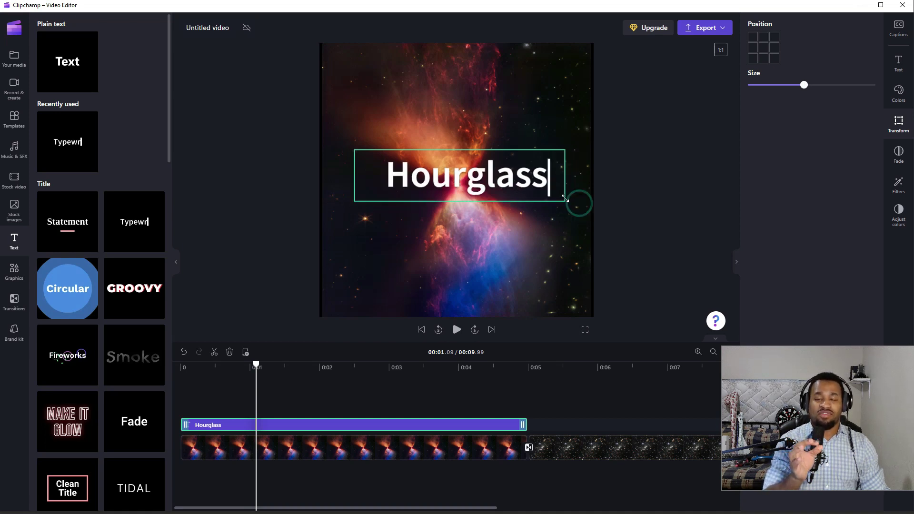
pyautogui.click(895, 165)
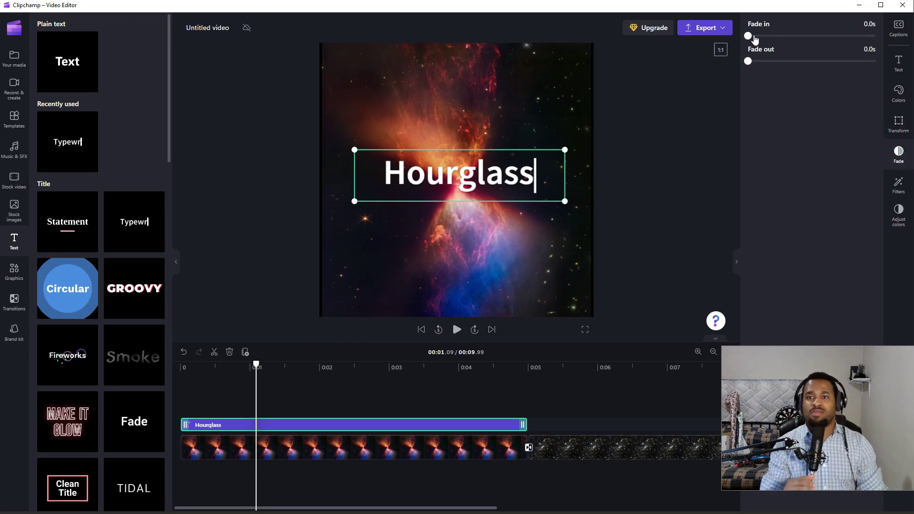
# Set the Hourglass title's fade in to 1.0s and fade out to 1.1s, previewing each
pyautogui.moveTo(748, 37); pyautogui.dragTo(810, 56)
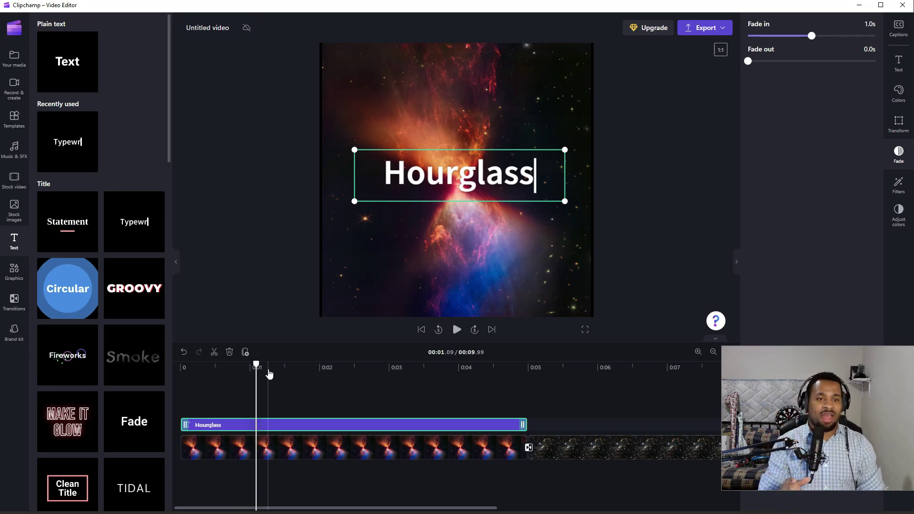
pyautogui.moveTo(256, 364); pyautogui.dragTo(281, 365)
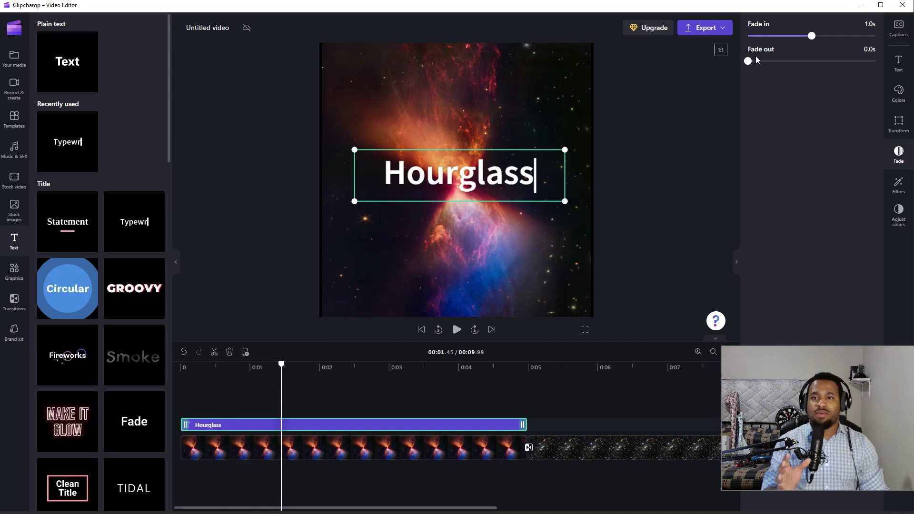
pyautogui.moveTo(754, 63); pyautogui.dragTo(816, 69)
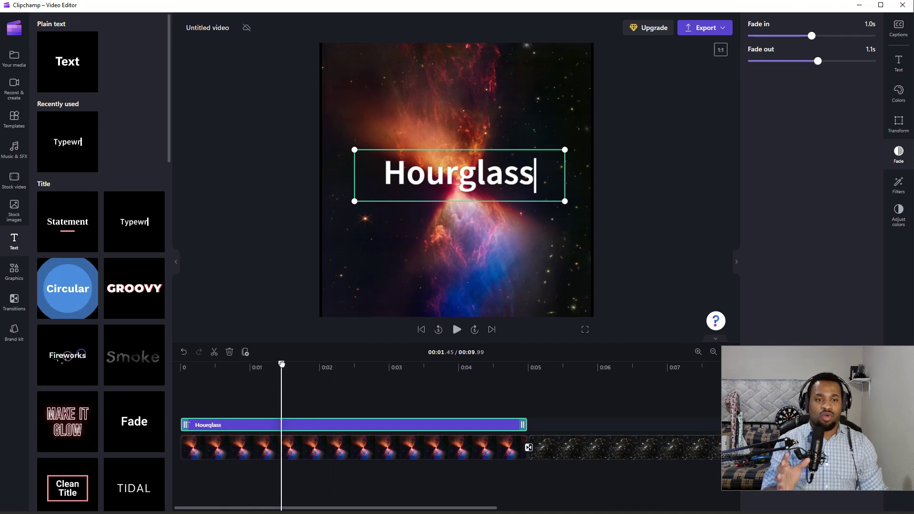
pyautogui.moveTo(281, 364); pyautogui.dragTo(499, 379)
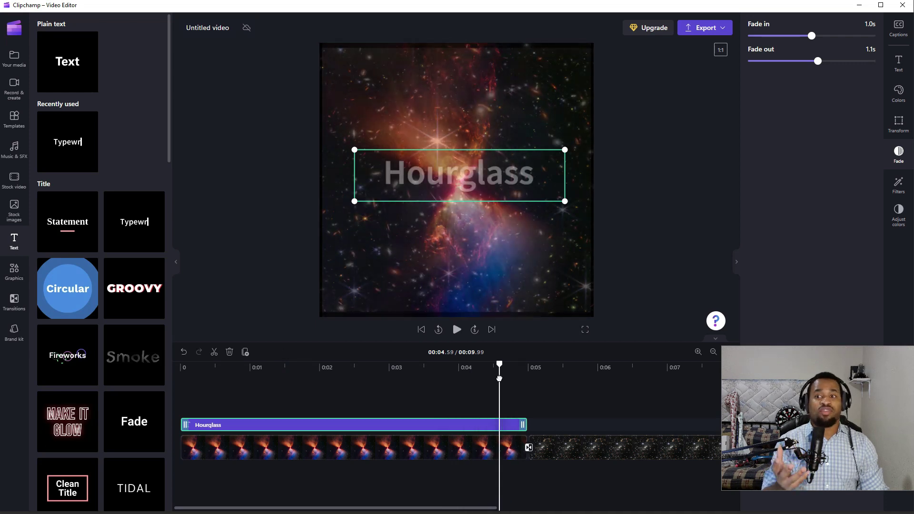
pyautogui.click(900, 185)
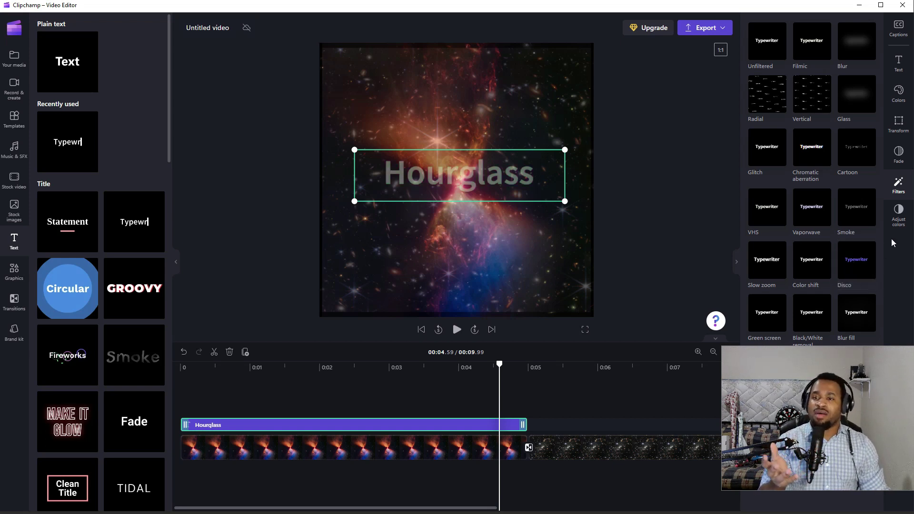
# Show the title's exposure, contrast, saturation and transparency adjustments, leaving it unfiltered
pyautogui.click(899, 216)
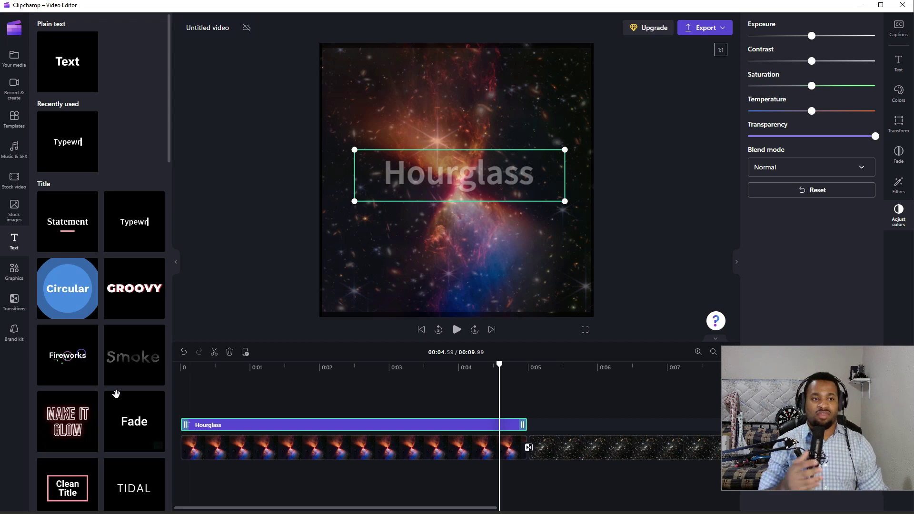
pyautogui.moveTo(67, 369)
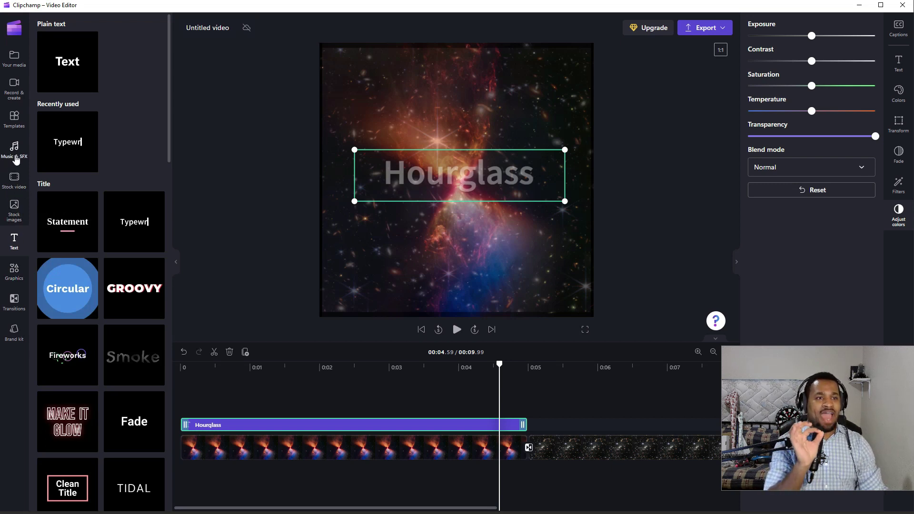
# Open Templates > Text overlays and scroll through lower thirds like Neon gaming and Business idea
pyautogui.click(13, 123)
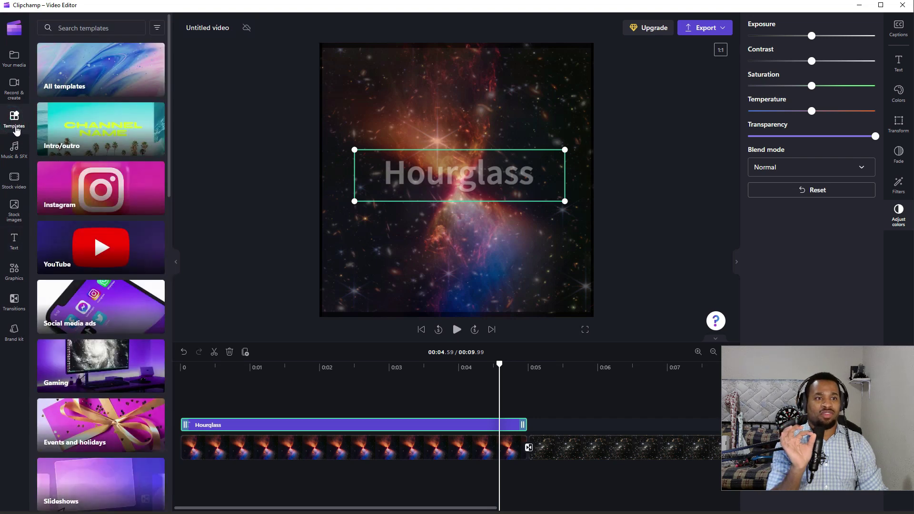
pyautogui.scroll(-5, 87, 229)
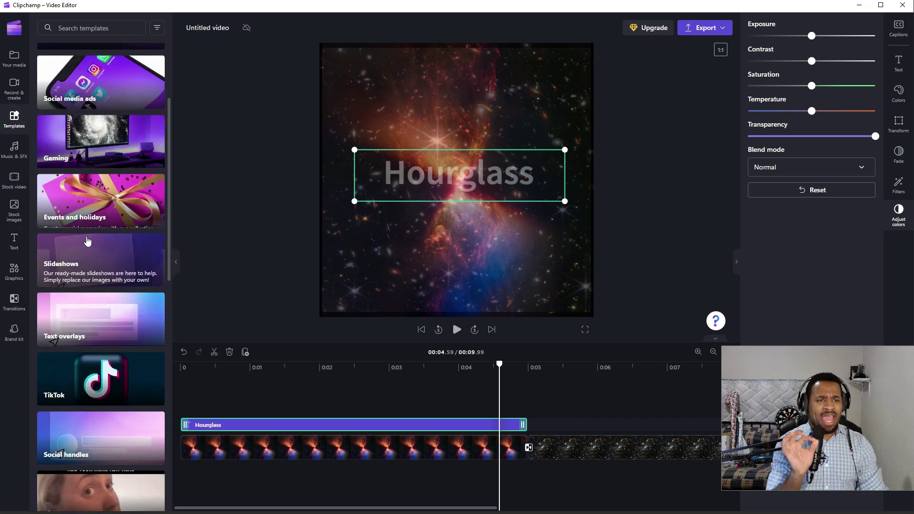
pyautogui.scroll(-2, 88, 245)
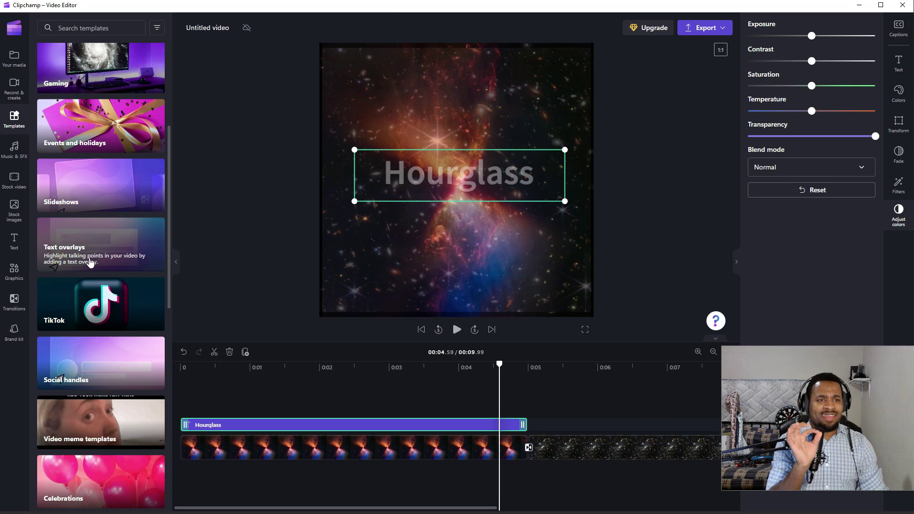
pyautogui.click(88, 246)
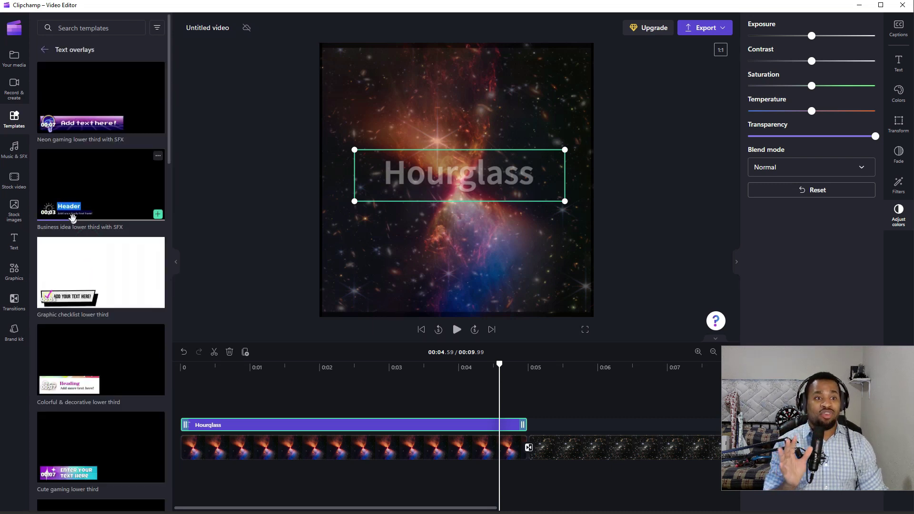
pyautogui.scroll(-6, 91, 303)
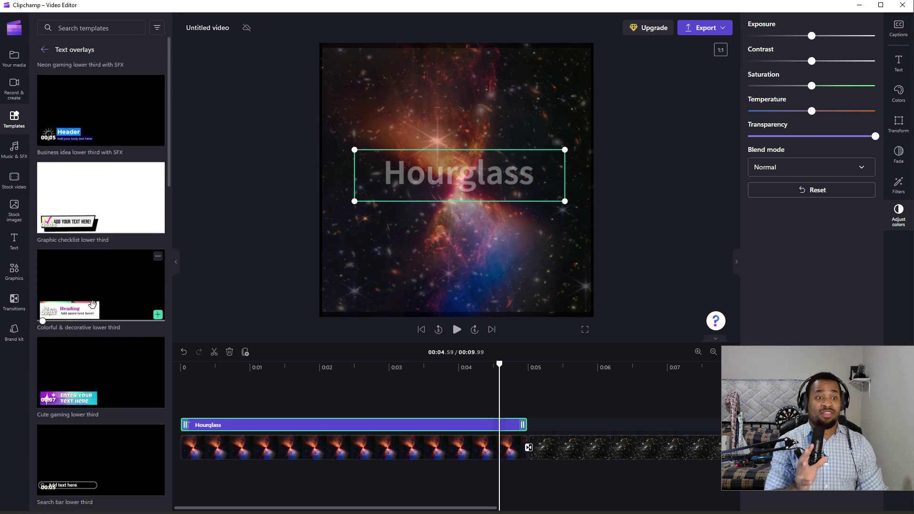
pyautogui.scroll(-5, 96, 270)
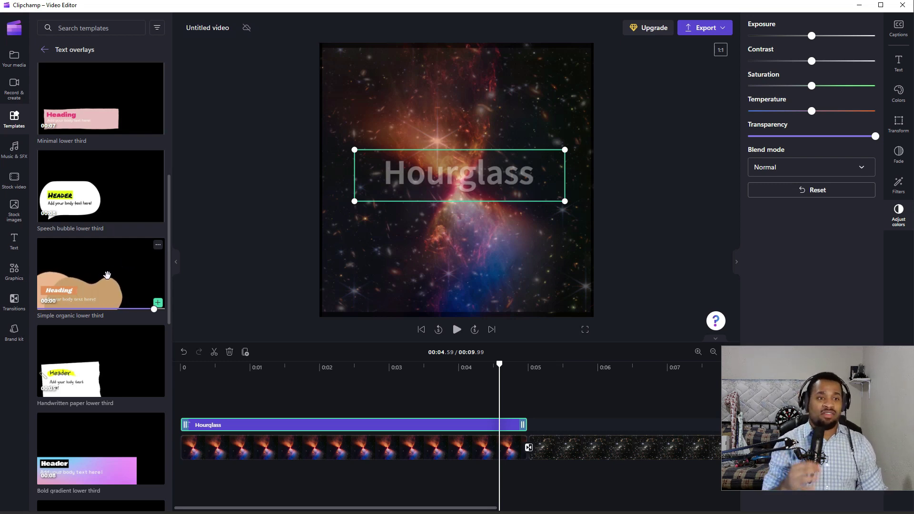
pyautogui.scroll(-5, 94, 290)
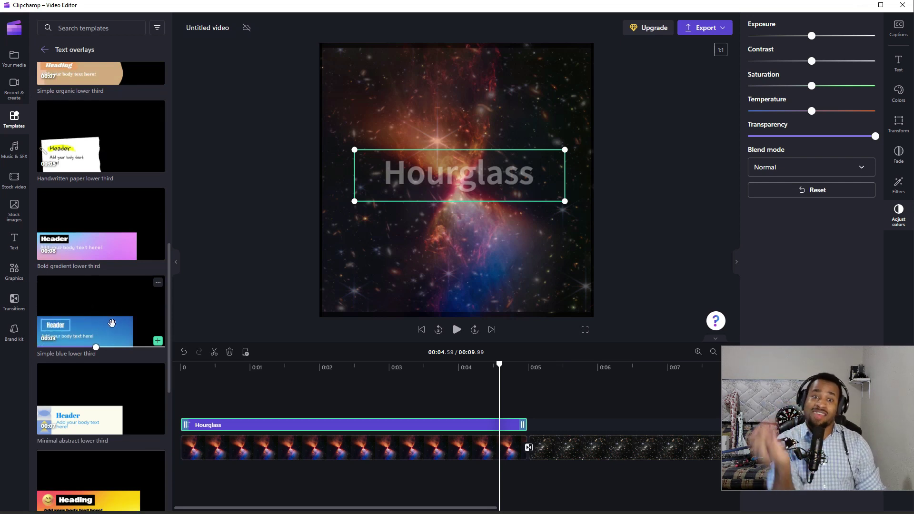
pyautogui.scroll(-8, 120, 305)
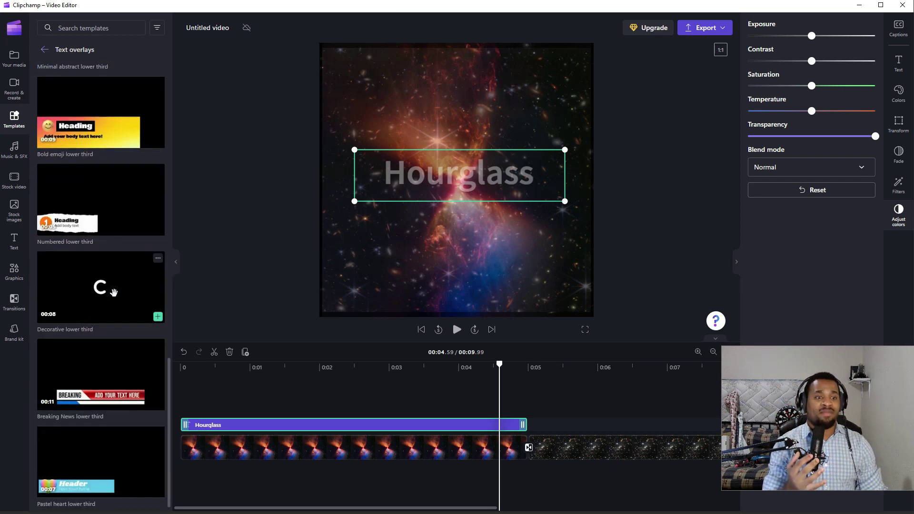
pyautogui.scroll(-15, 115, 293)
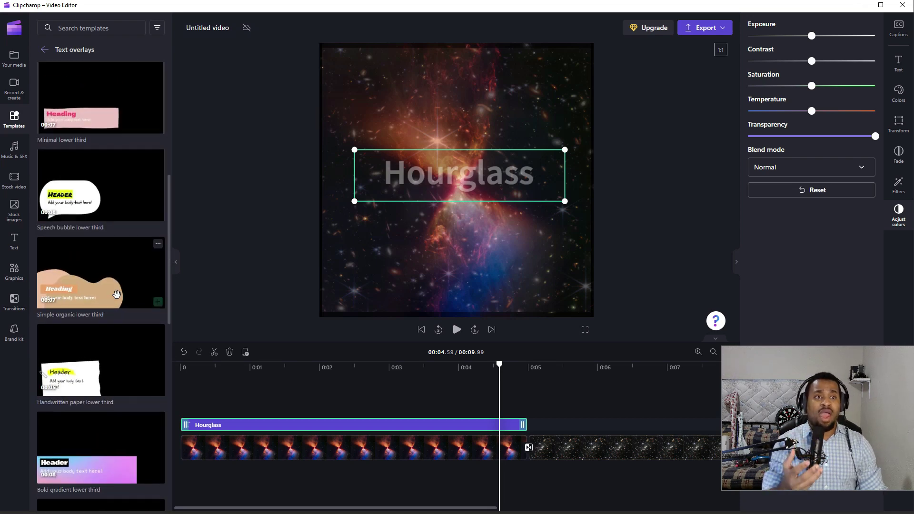
pyautogui.scroll(7, 116, 295)
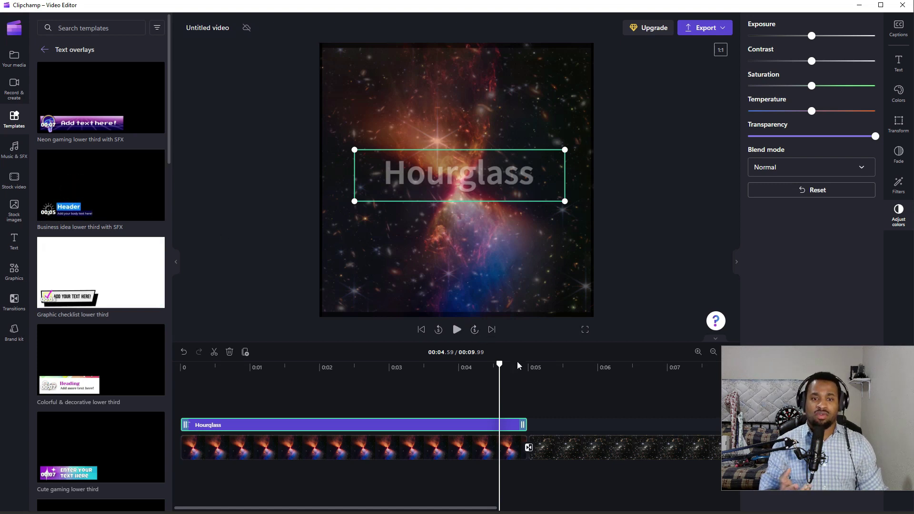
# Add the 'Business idea lower third with SFX' template, accepting the not-a-perfect-fit warning
pyautogui.click(578, 425)
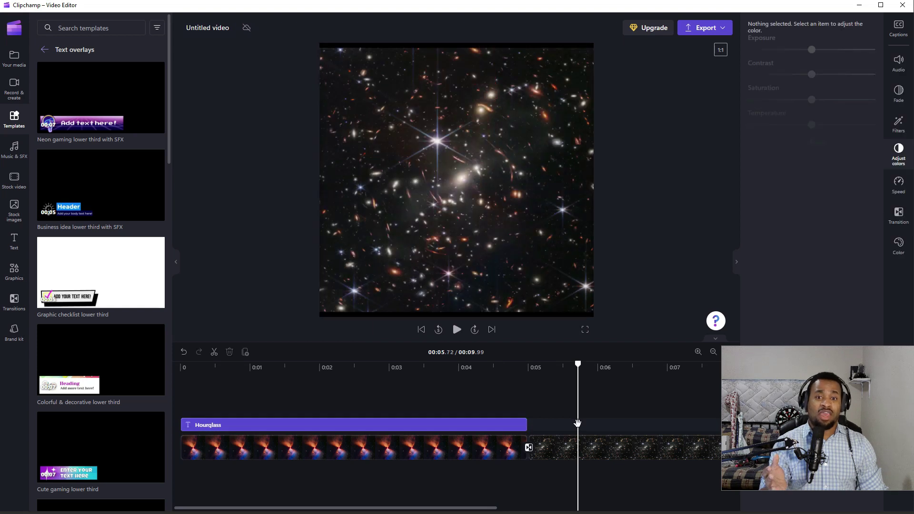
pyautogui.moveTo(157, 218)
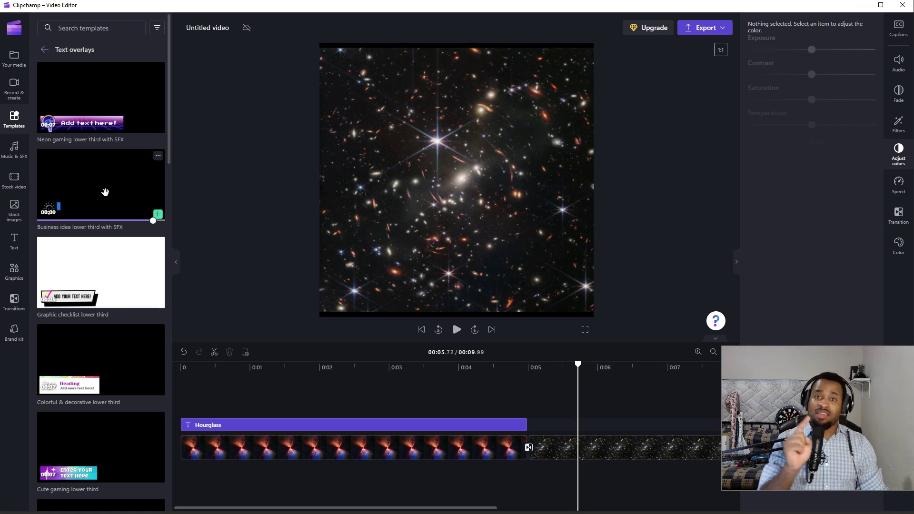
pyautogui.click(158, 217)
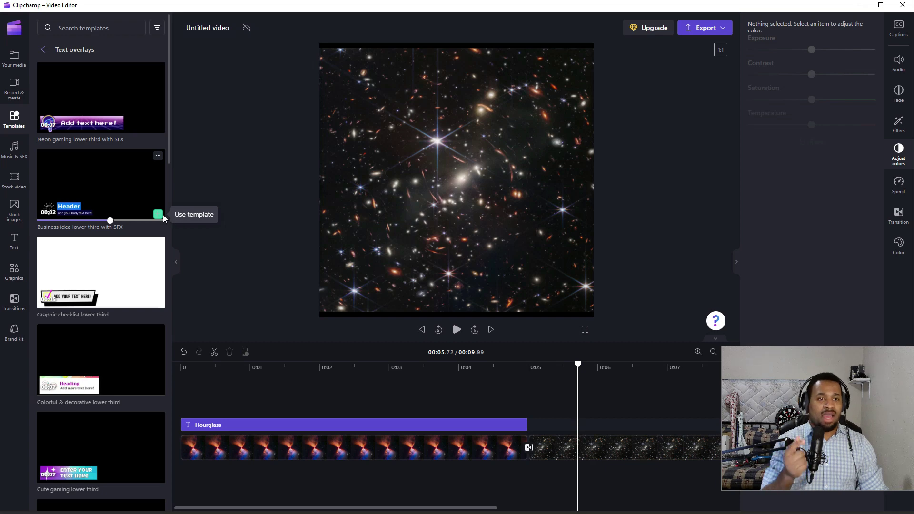
pyautogui.click(162, 215)
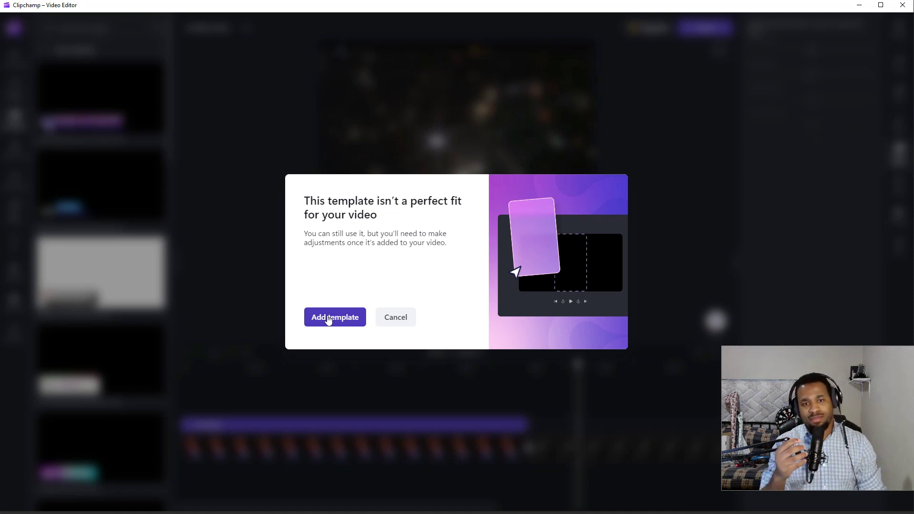
pyautogui.click(329, 317)
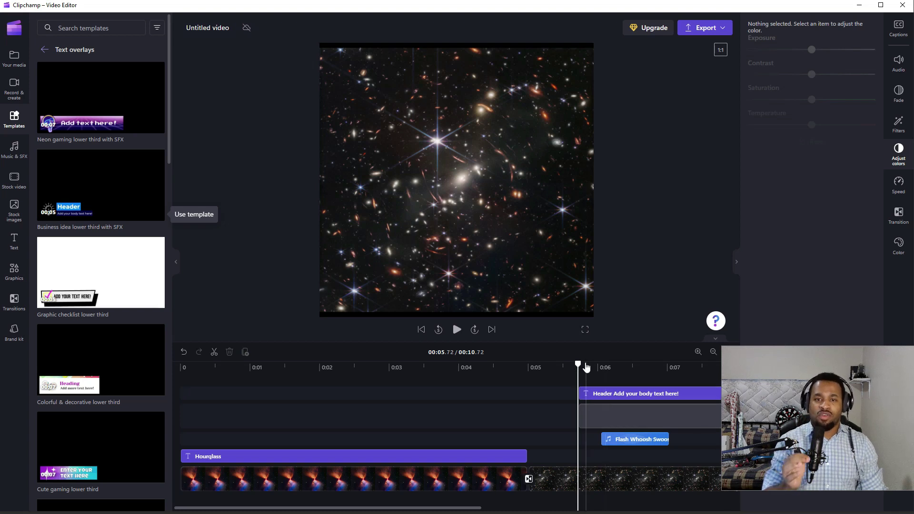
# Play the Business idea lower third from just before it starts, then stop at its Header at 0:06.68
pyautogui.moveTo(578, 363); pyautogui.dragTo(554, 363)
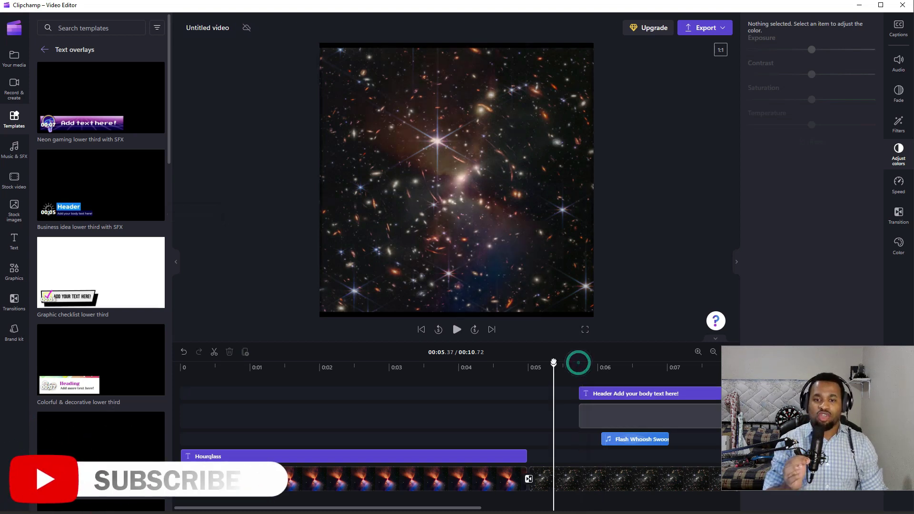
pyautogui.click(457, 330)
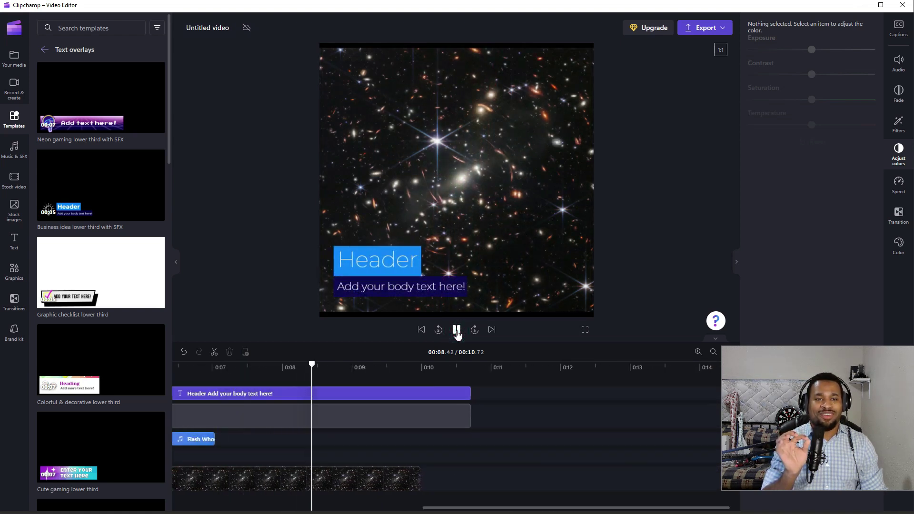
pyautogui.click(456, 331)
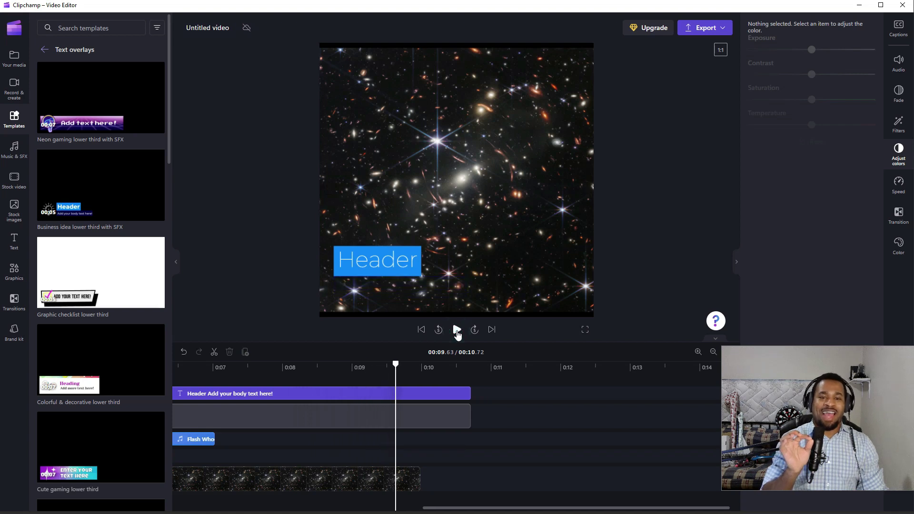
pyautogui.click(457, 331)
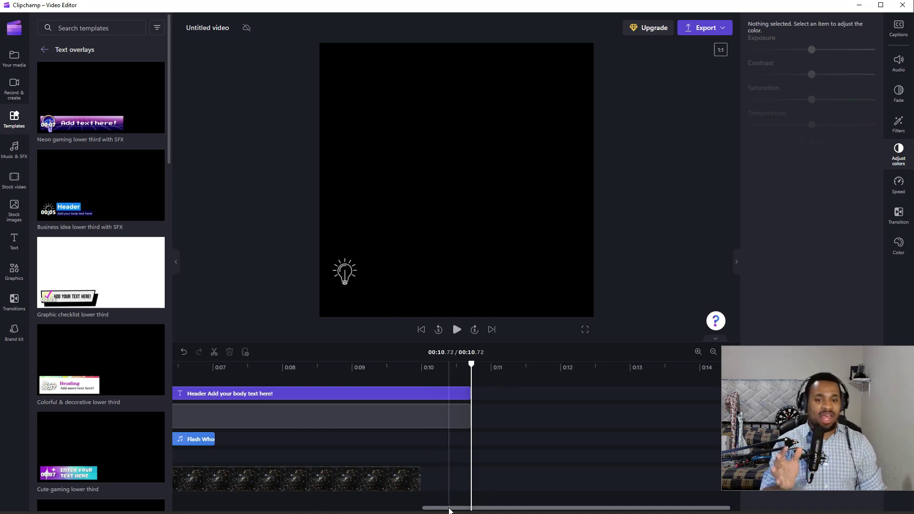
pyautogui.moveTo(447, 510); pyautogui.dragTo(362, 503)
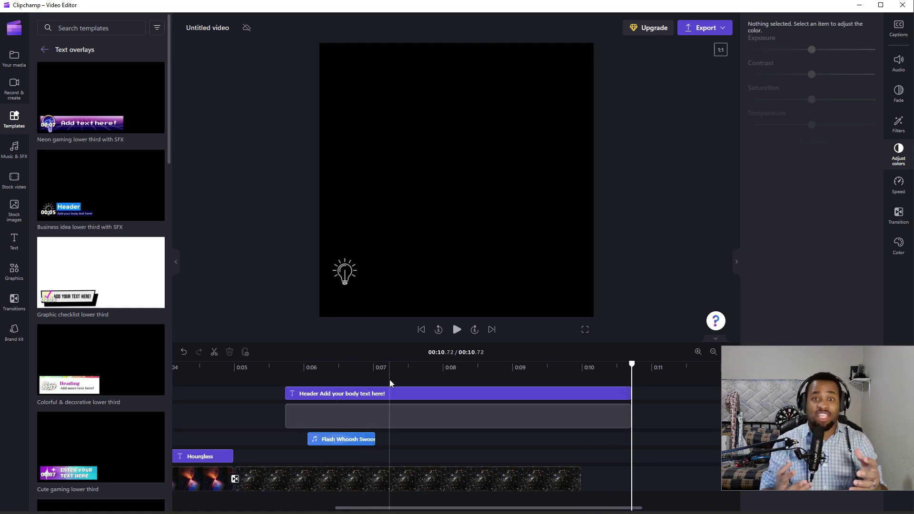
pyautogui.click(350, 364)
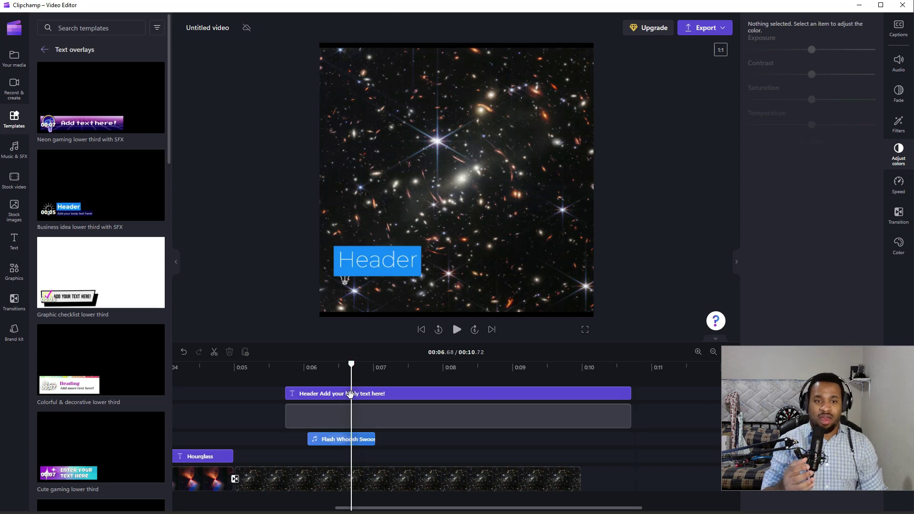
# Replace the lower third's 'Header' title text with 'Universe'
pyautogui.click(379, 397)
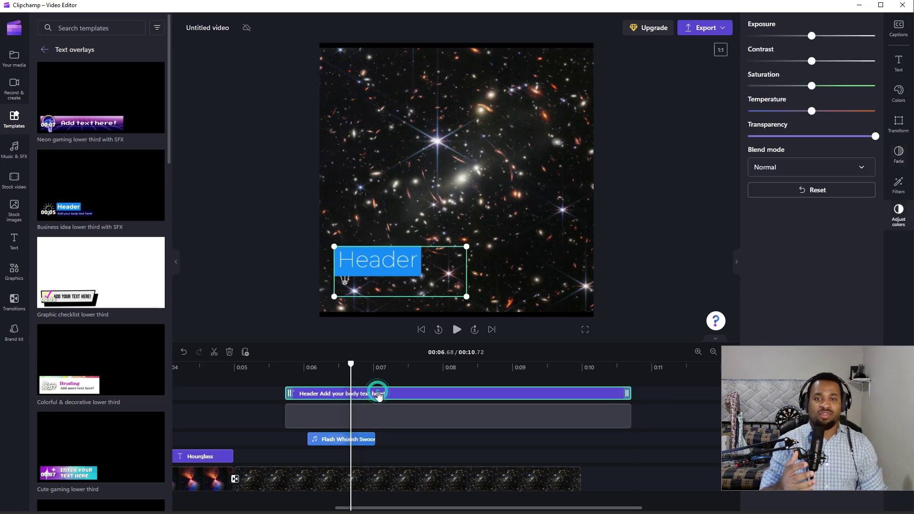
pyautogui.click(902, 71)
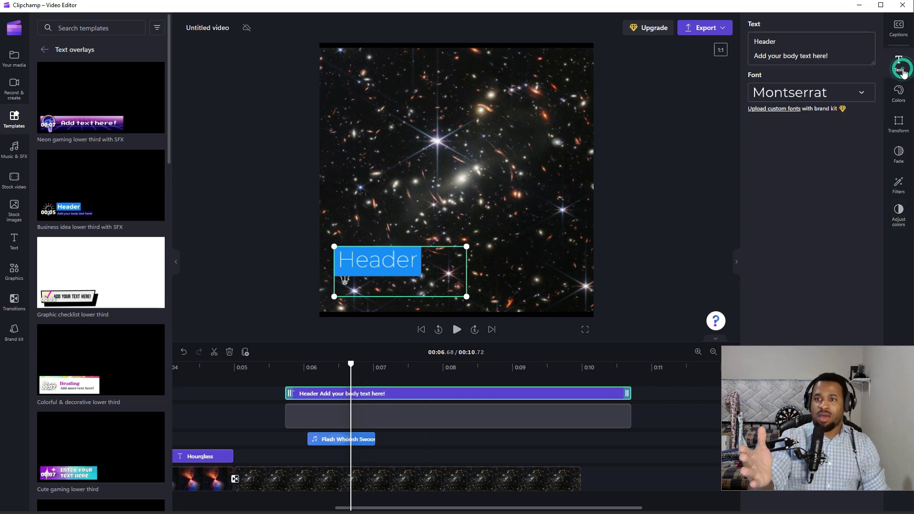
pyautogui.click(837, 57)
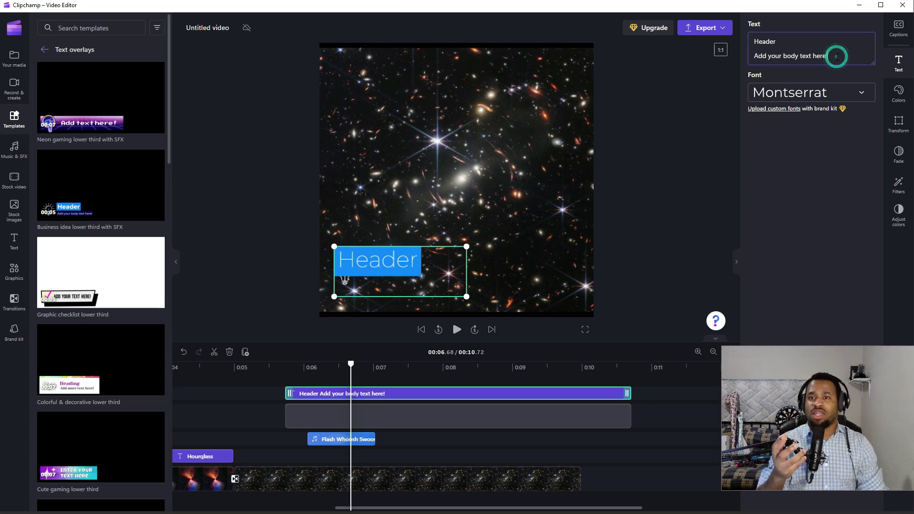
pyautogui.doubleClick(781, 41)
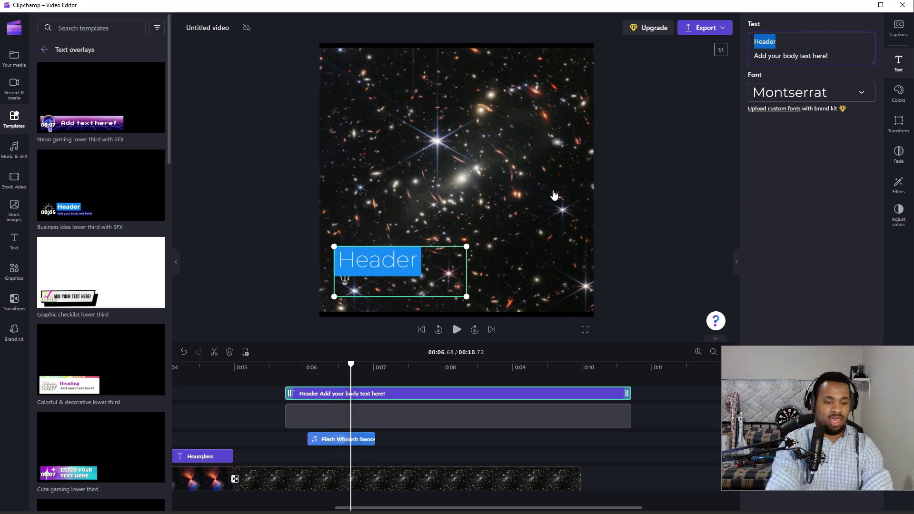
pyautogui.write('U')
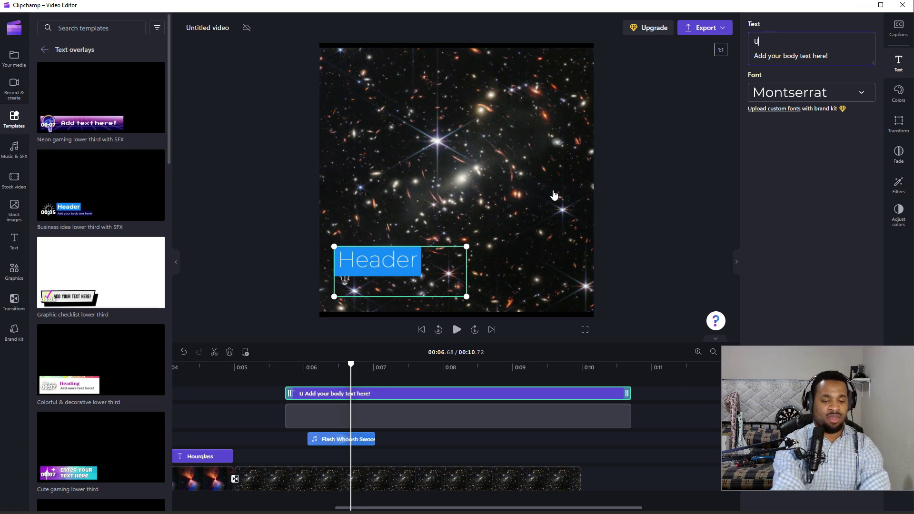
pyautogui.write('niverse')
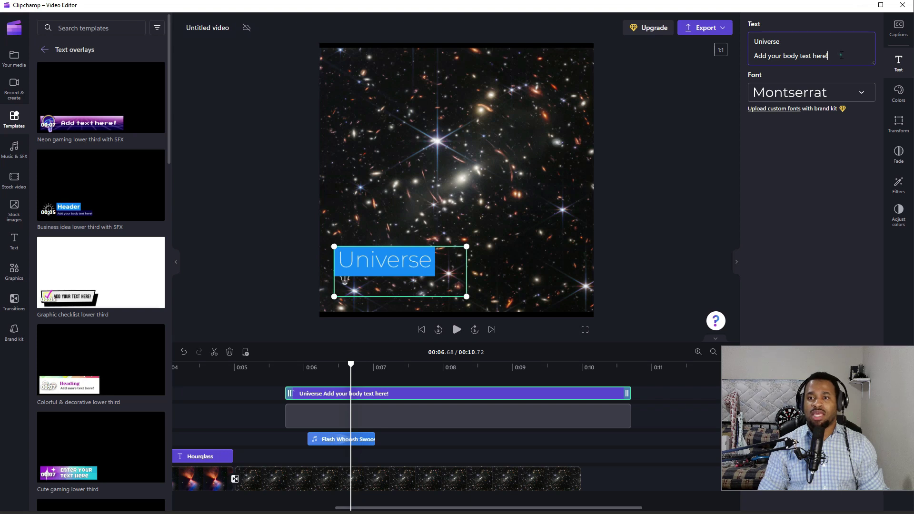
# Change the body line to 'Early Stage' and scrub forward to check it
pyautogui.moveTo(840, 56); pyautogui.dragTo(749, 58)
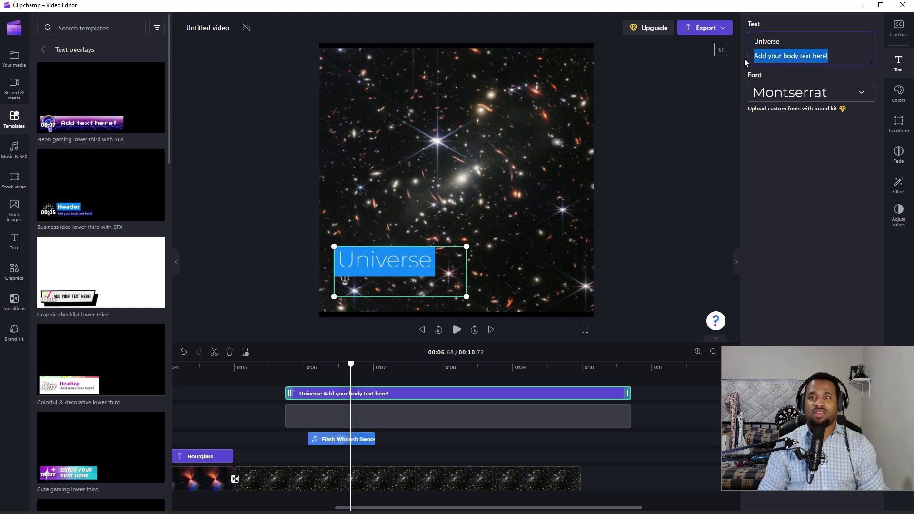
pyautogui.write('E')
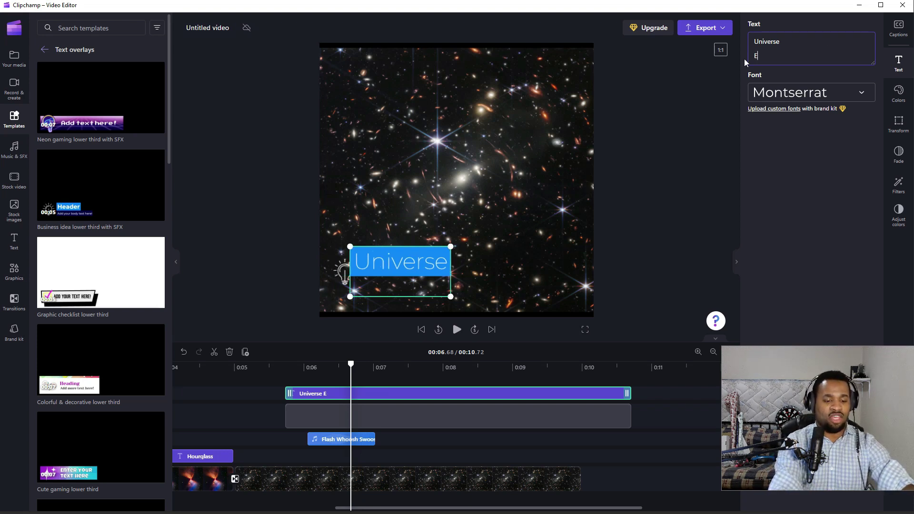
pyautogui.write('arly')
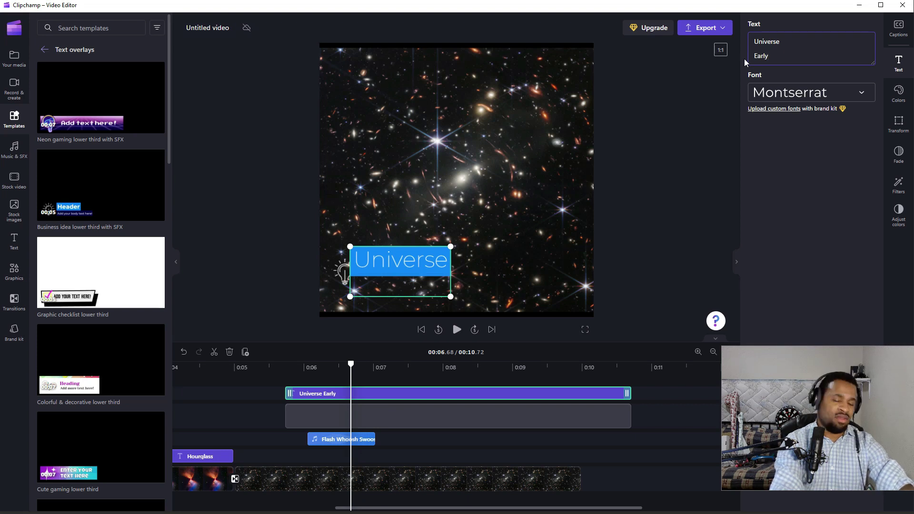
pyautogui.write(' Stage')
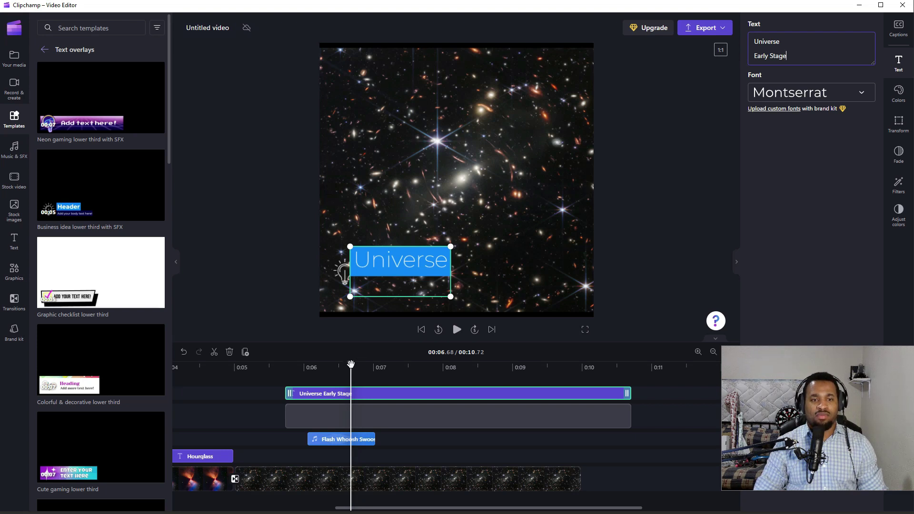
pyautogui.moveTo(351, 366); pyautogui.dragTo(423, 366)
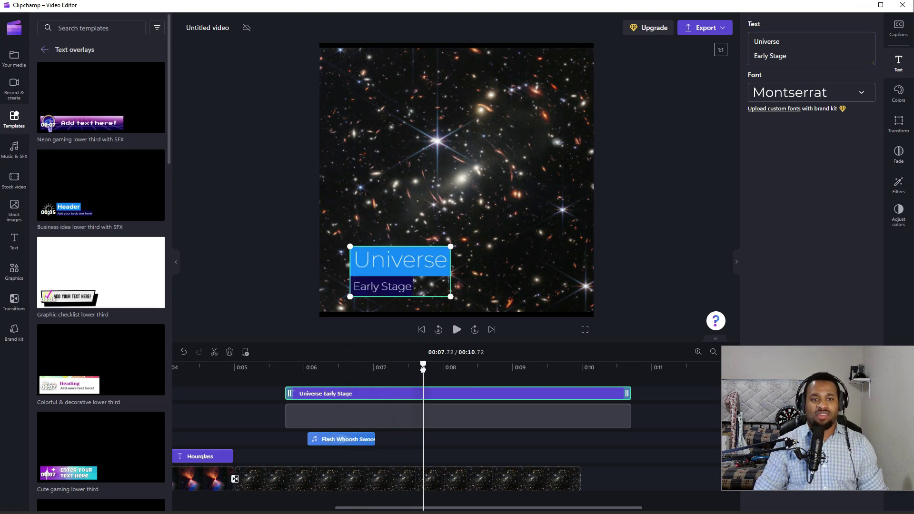